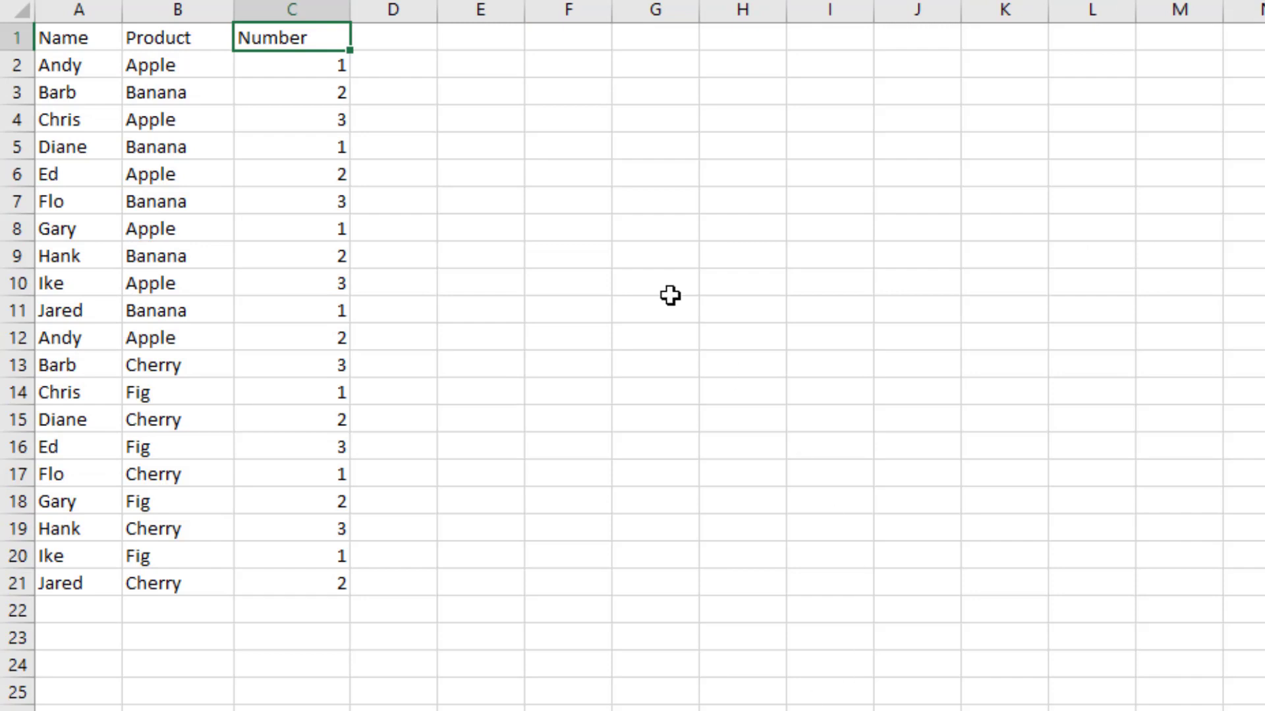
Head D1 'Visible?' and fill =SUBTOTAL(3,A2) down from D2 to D21.
click(413, 42)
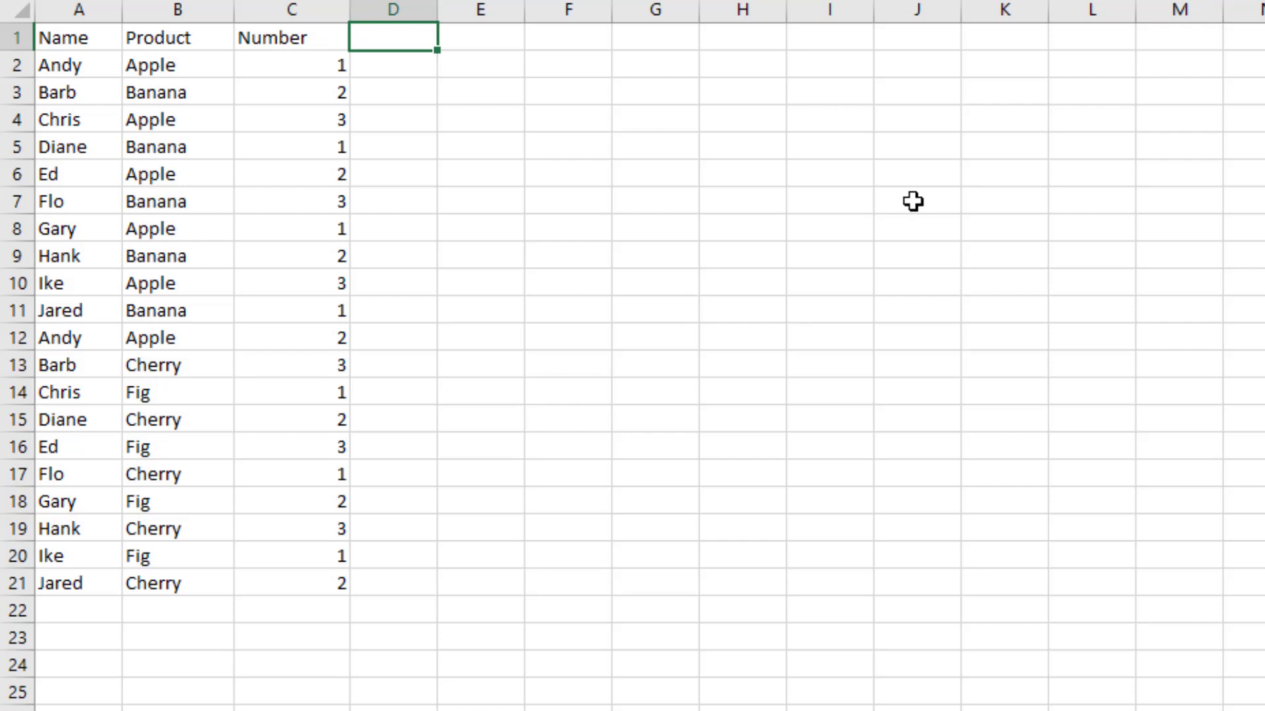
text(Vi)
text(sible?)
key(Return)
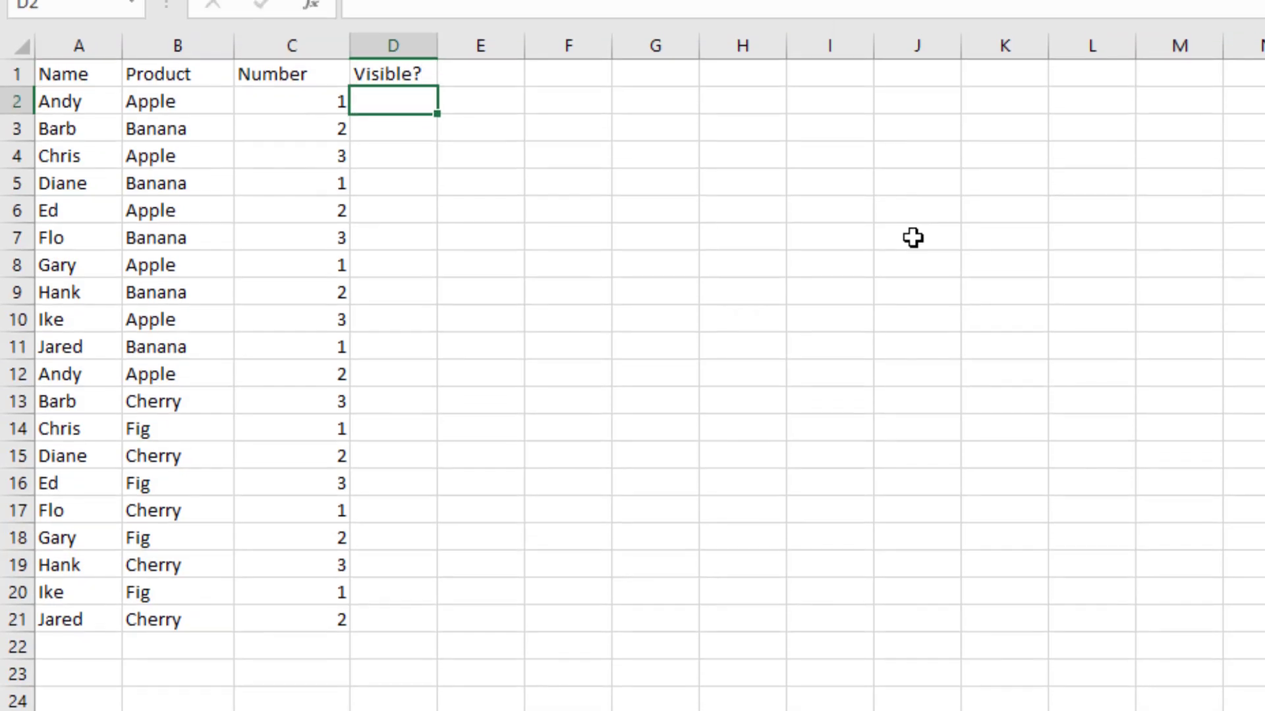
text(=SUB)
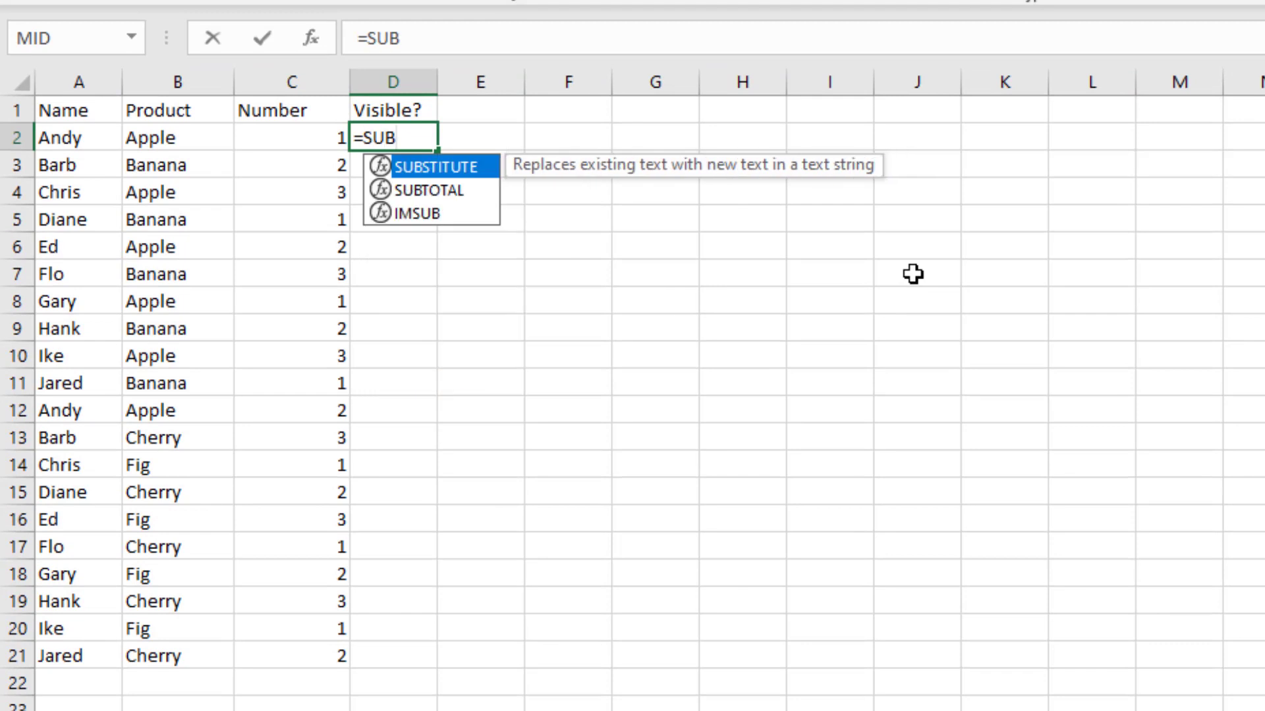
text(T)
key(Tab)
key(Down)
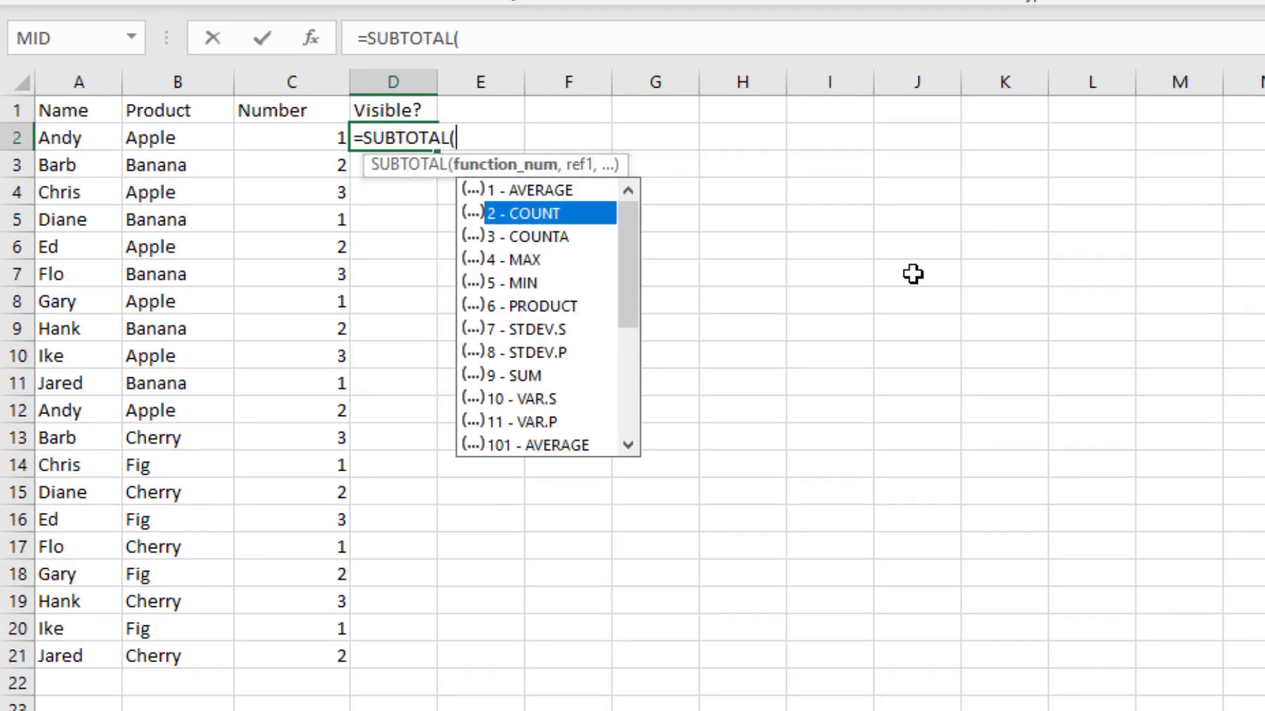
key(Down)
text(3,)
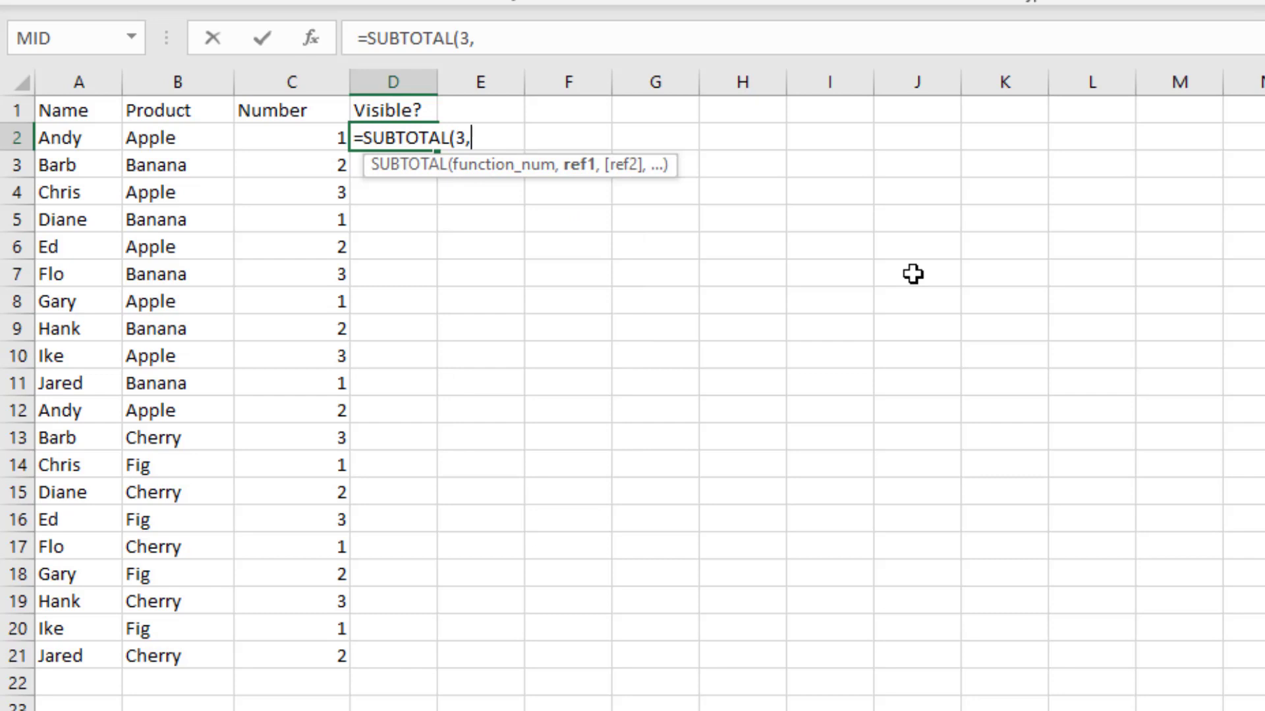
key(Left)
key(Left)
key(Left)
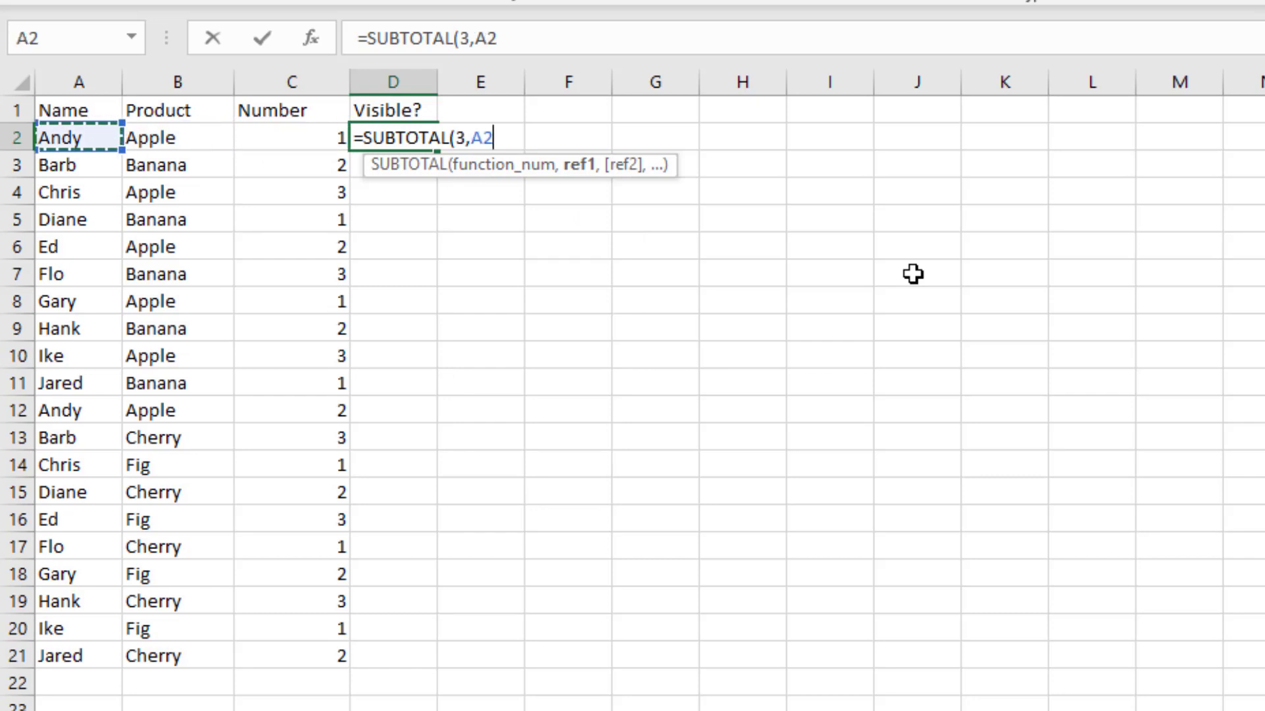
text())
key(ctrl+Return)
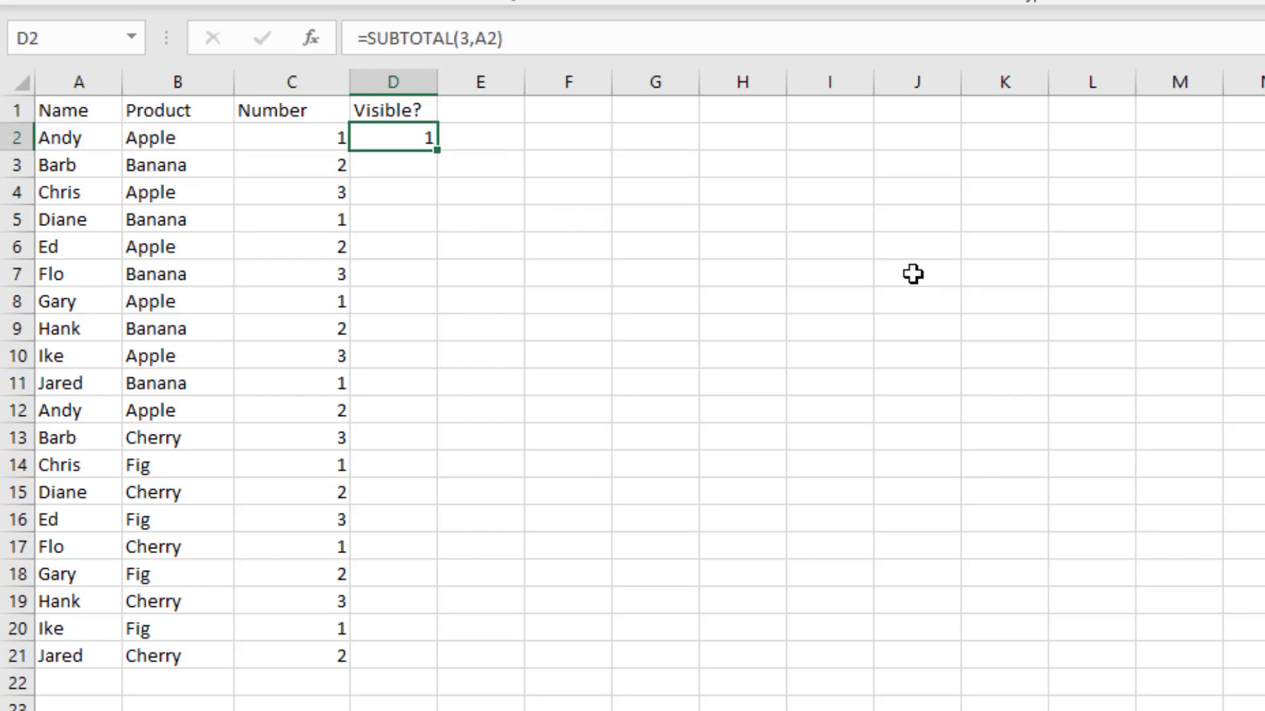
double_click(437, 151)
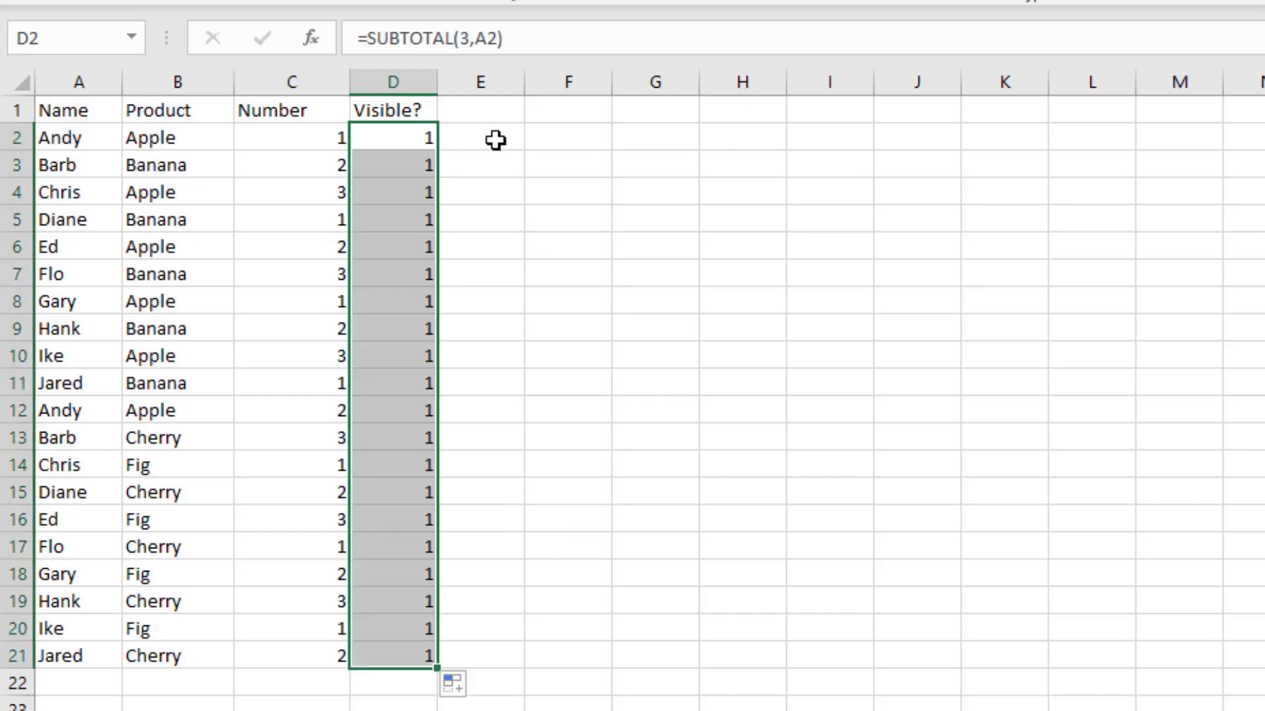
Enter =SUM(D2:D21) in F1 to total the Visible? flags.
click(565, 110)
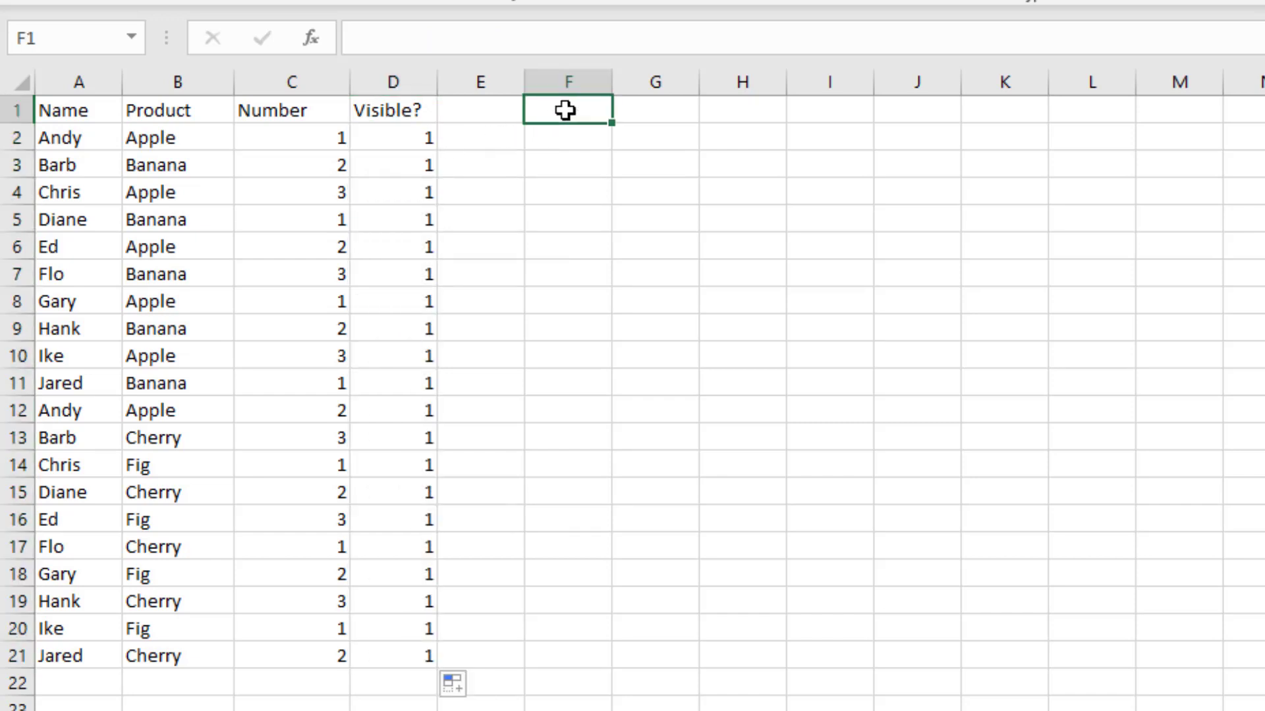
text(=sum()
key(Left)
key(Left)
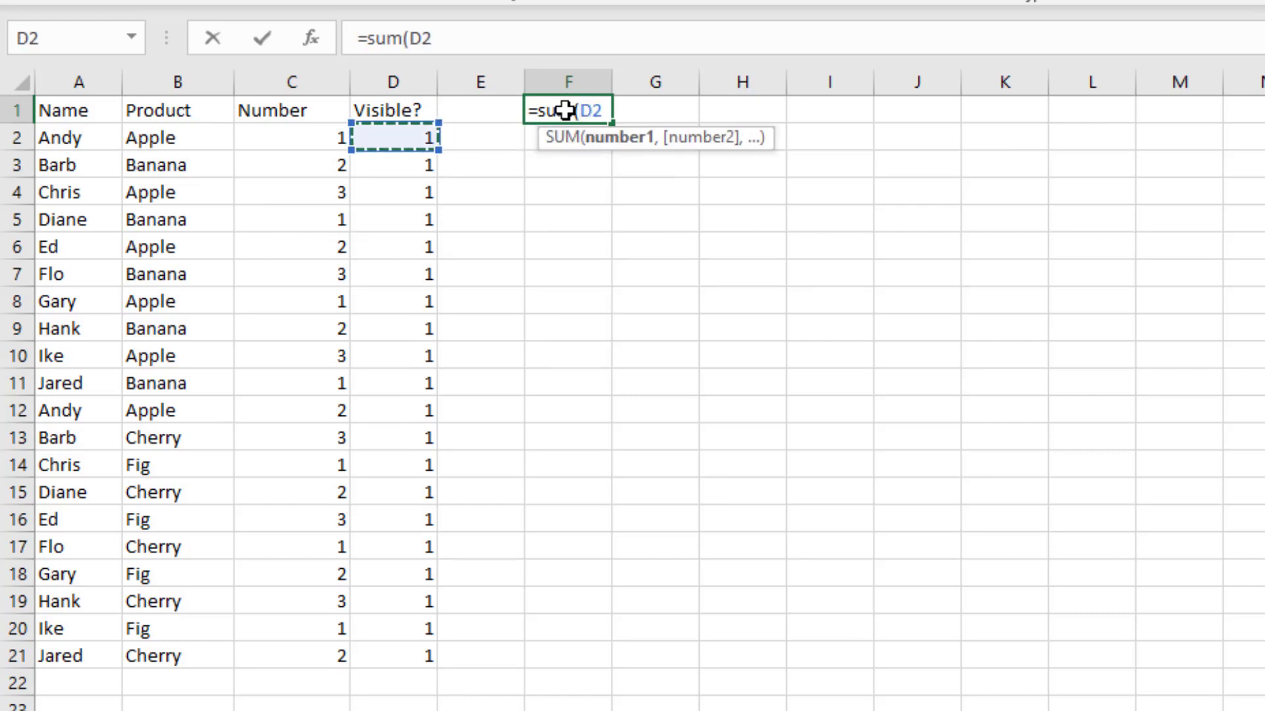
key(ctrl+shift+Down)
key(Return)
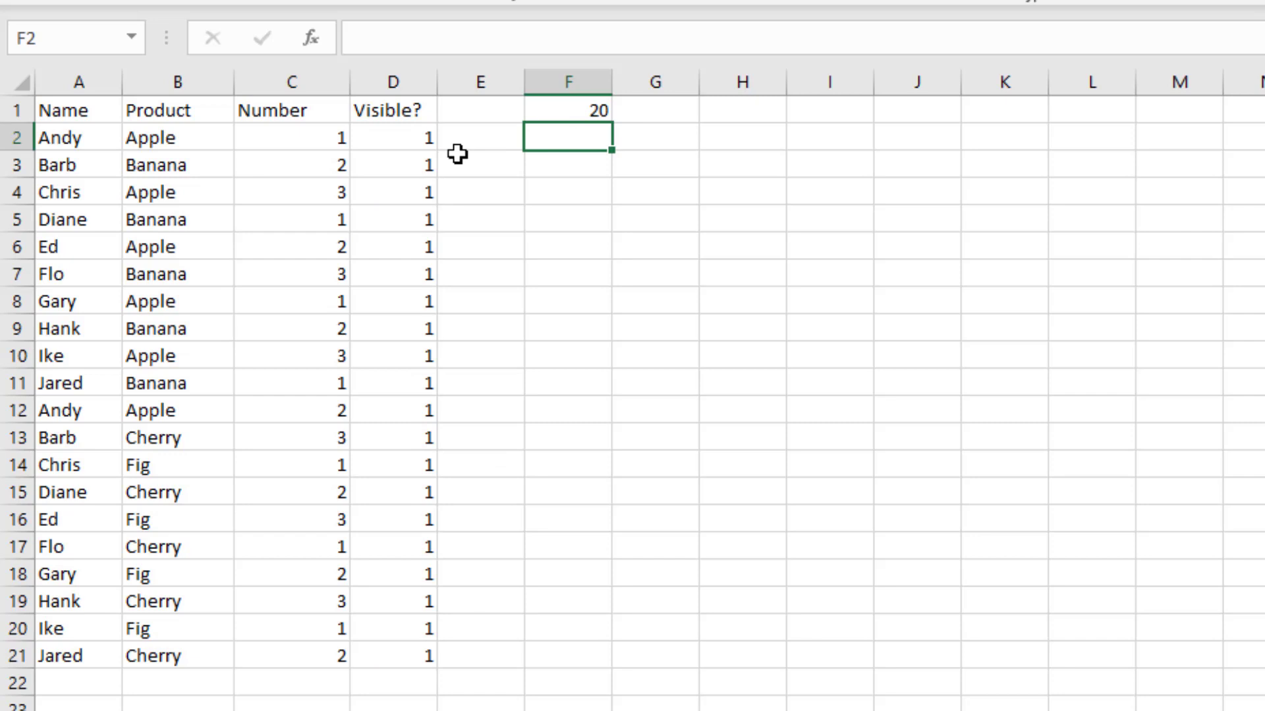
Filter the table by the Apple value, check F1's total, then clear the filter.
click(185, 137)
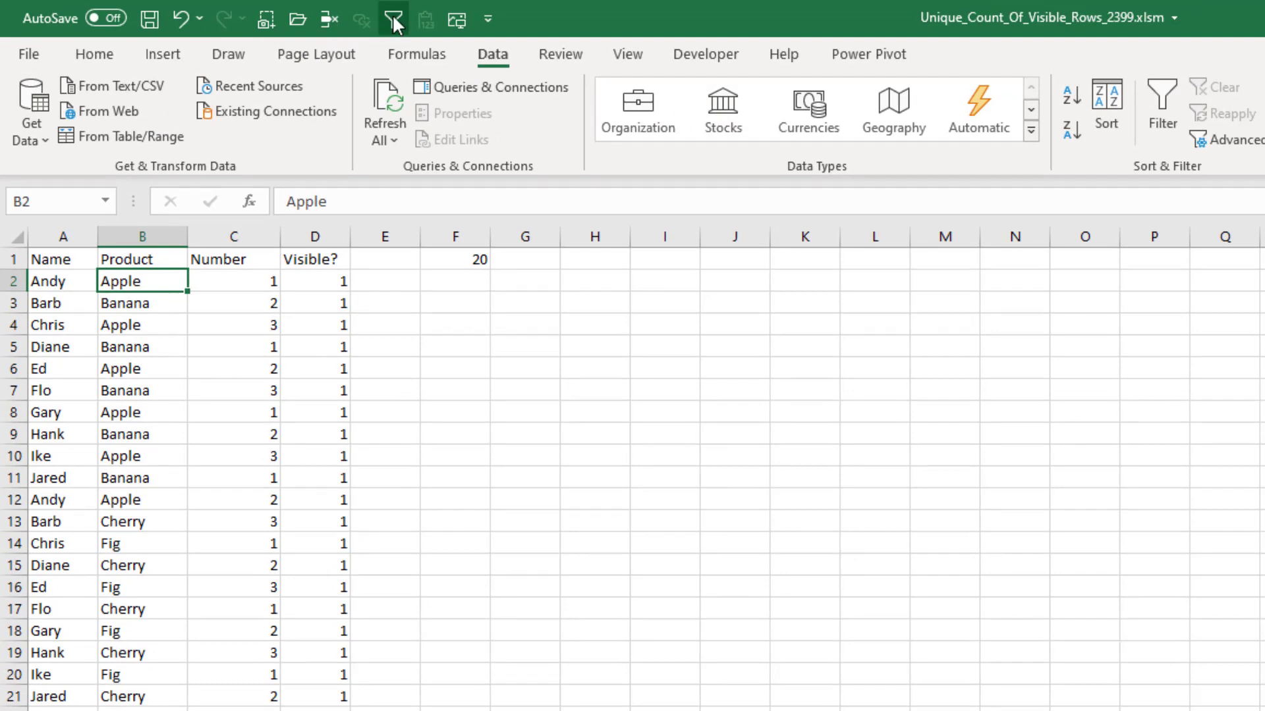
click(392, 13)
click(470, 259)
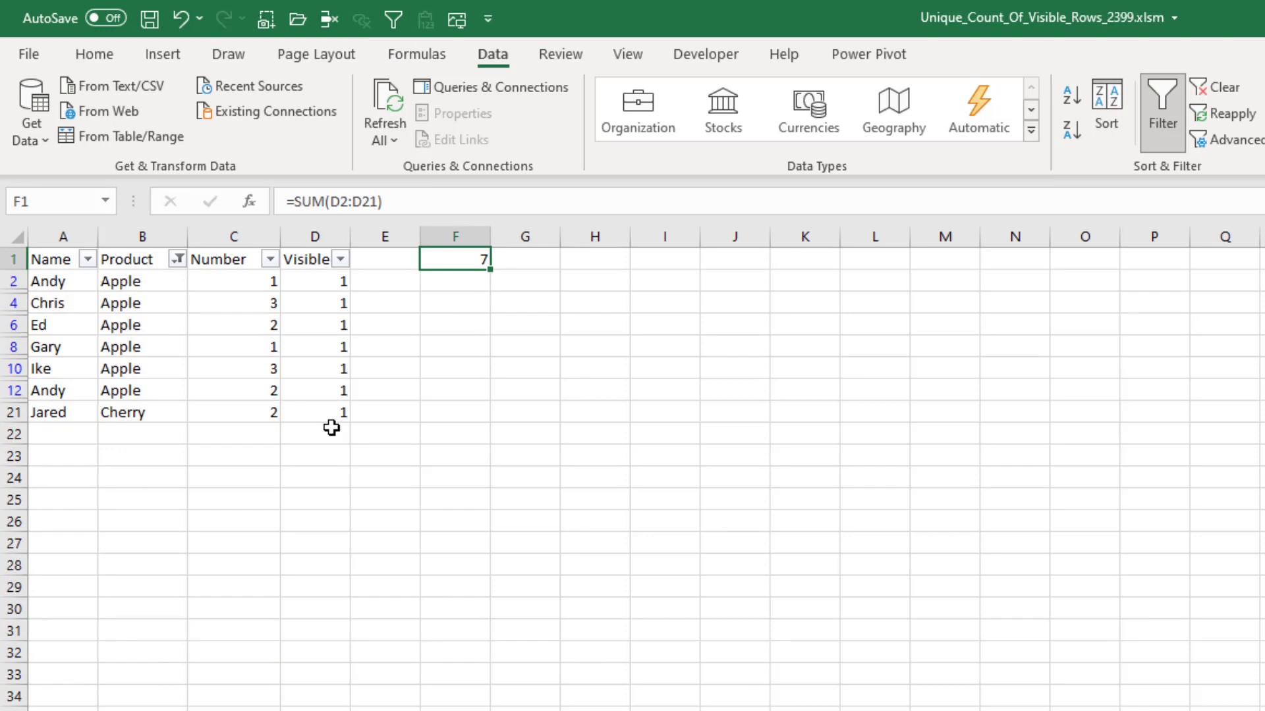
click(1223, 87)
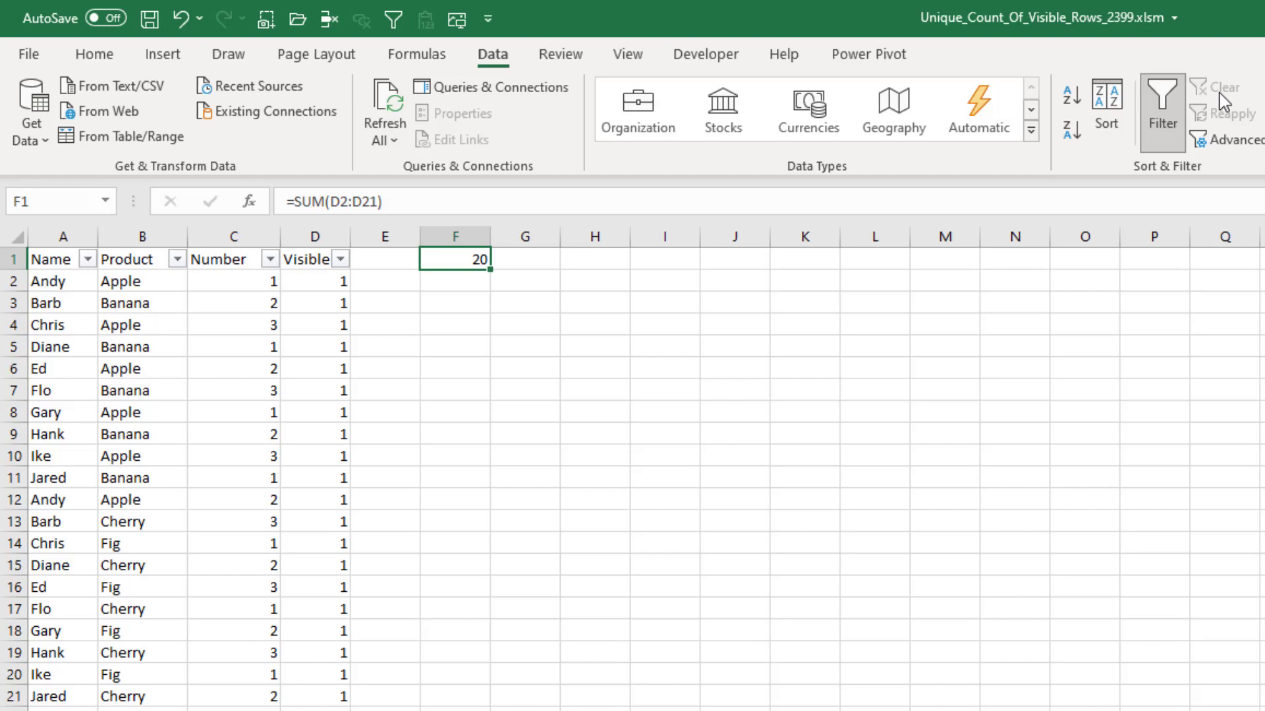
Replace F1's total with a partial =COUNTA(UNIQUE(FILTER(A2:A21,D2:D21 formula.
key(Delete)
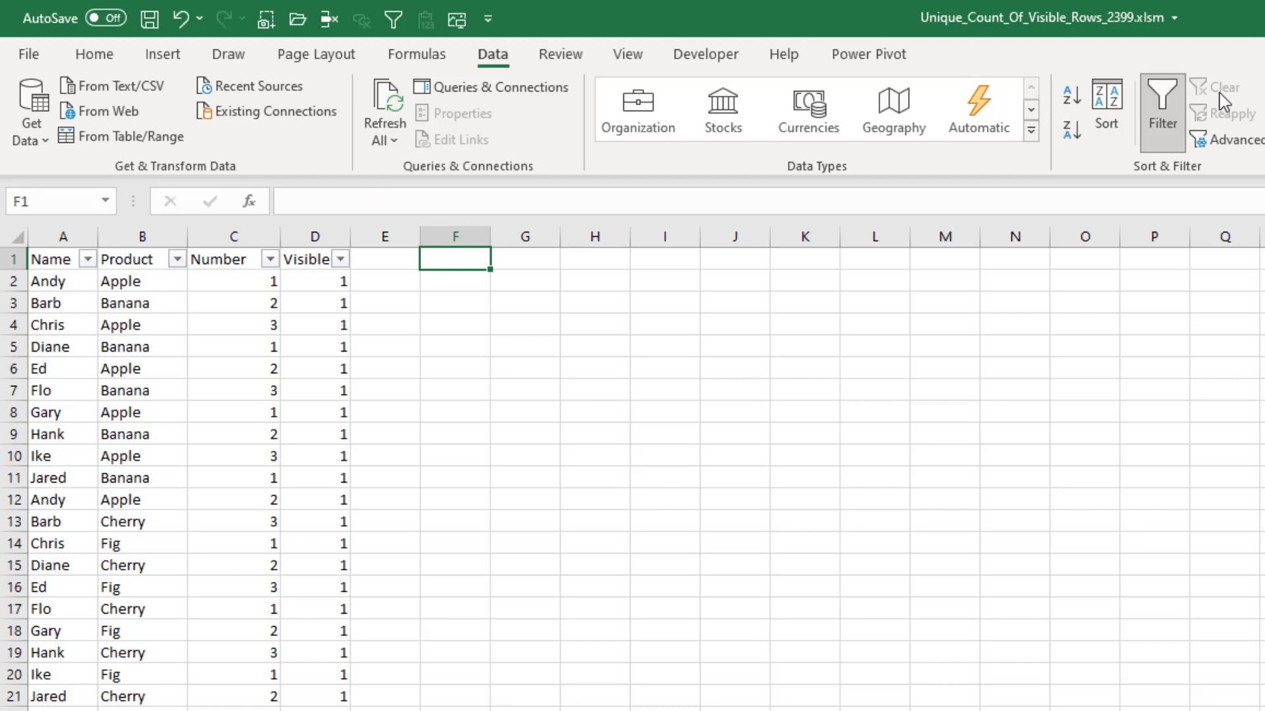
text(=COU)
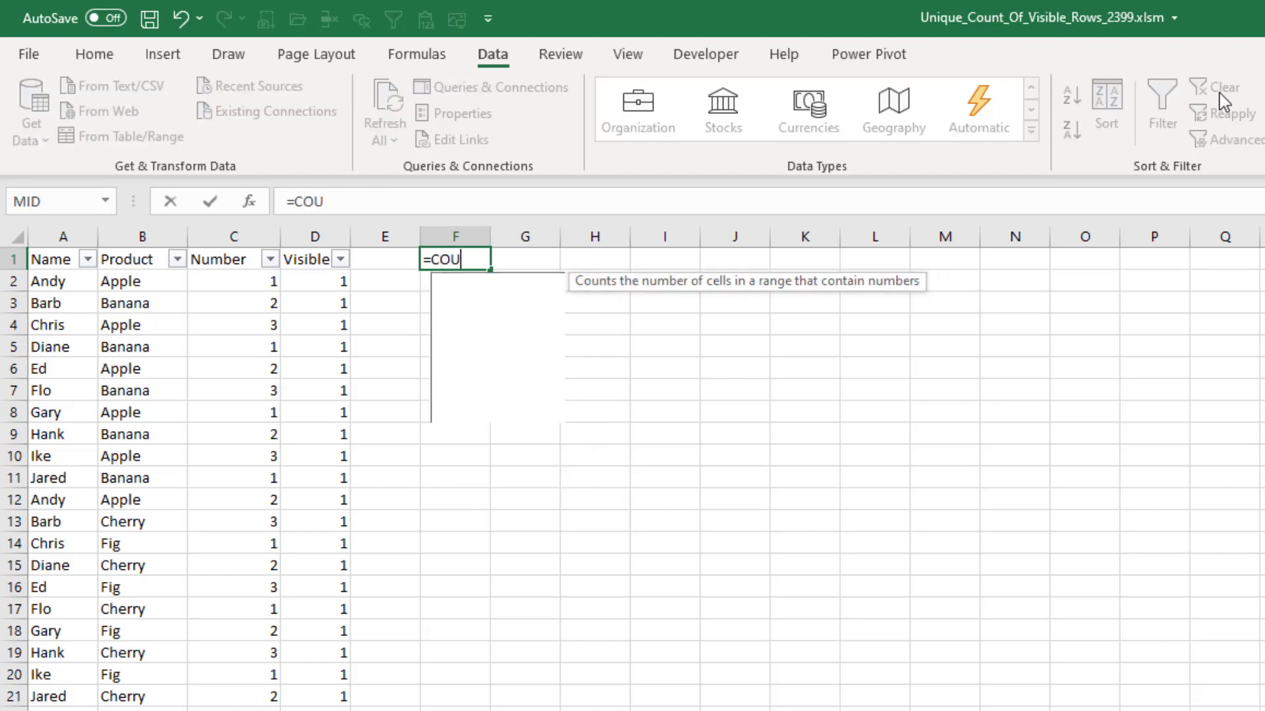
text(NTA(UNI)
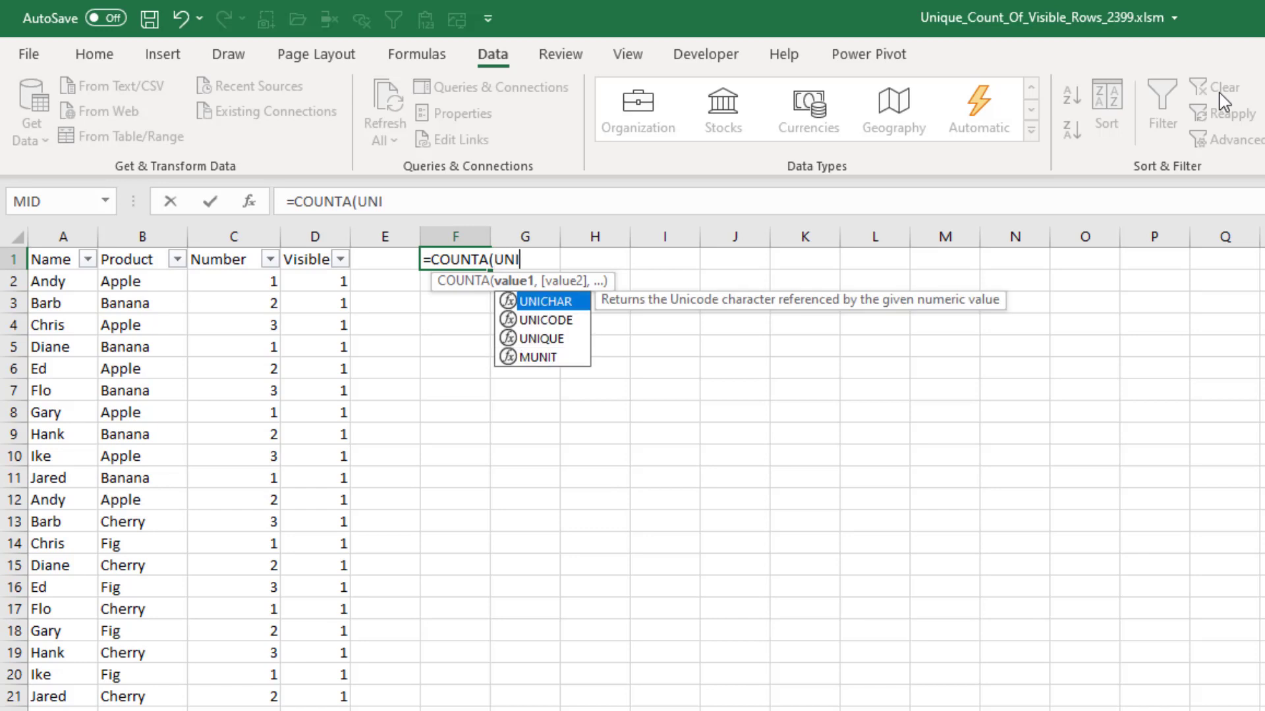
text(QUE()
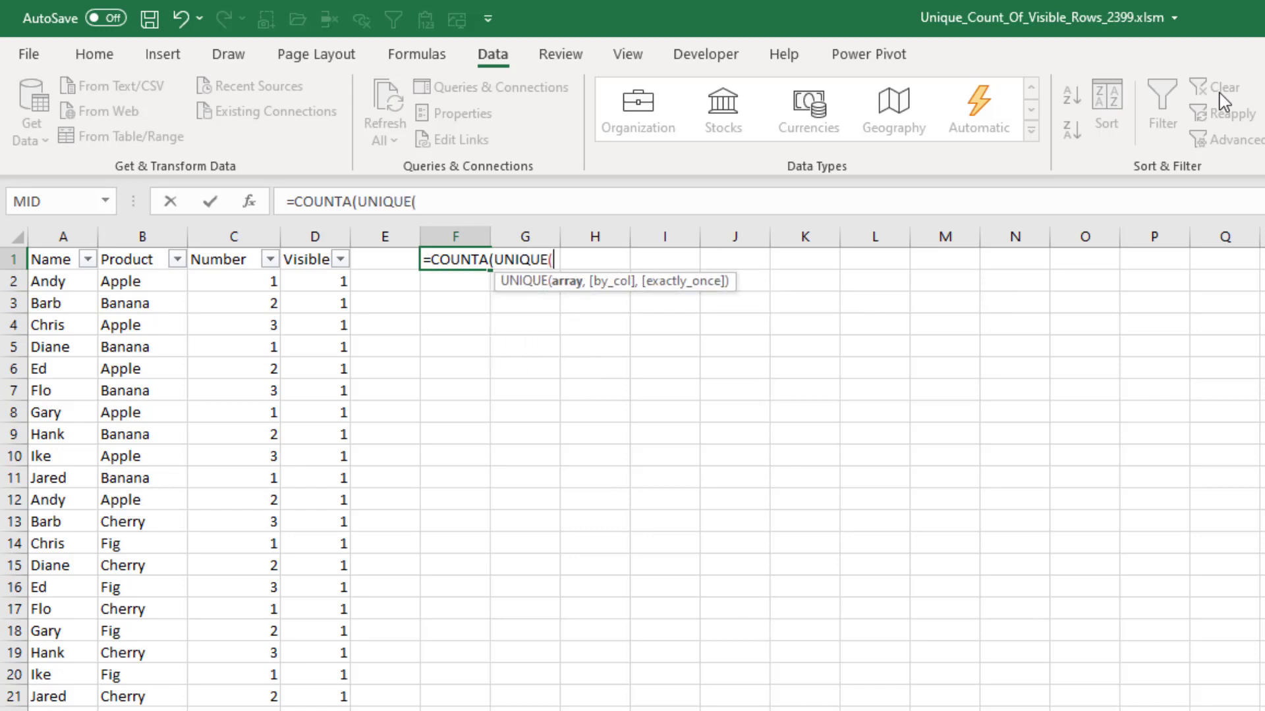
text(FILTER()
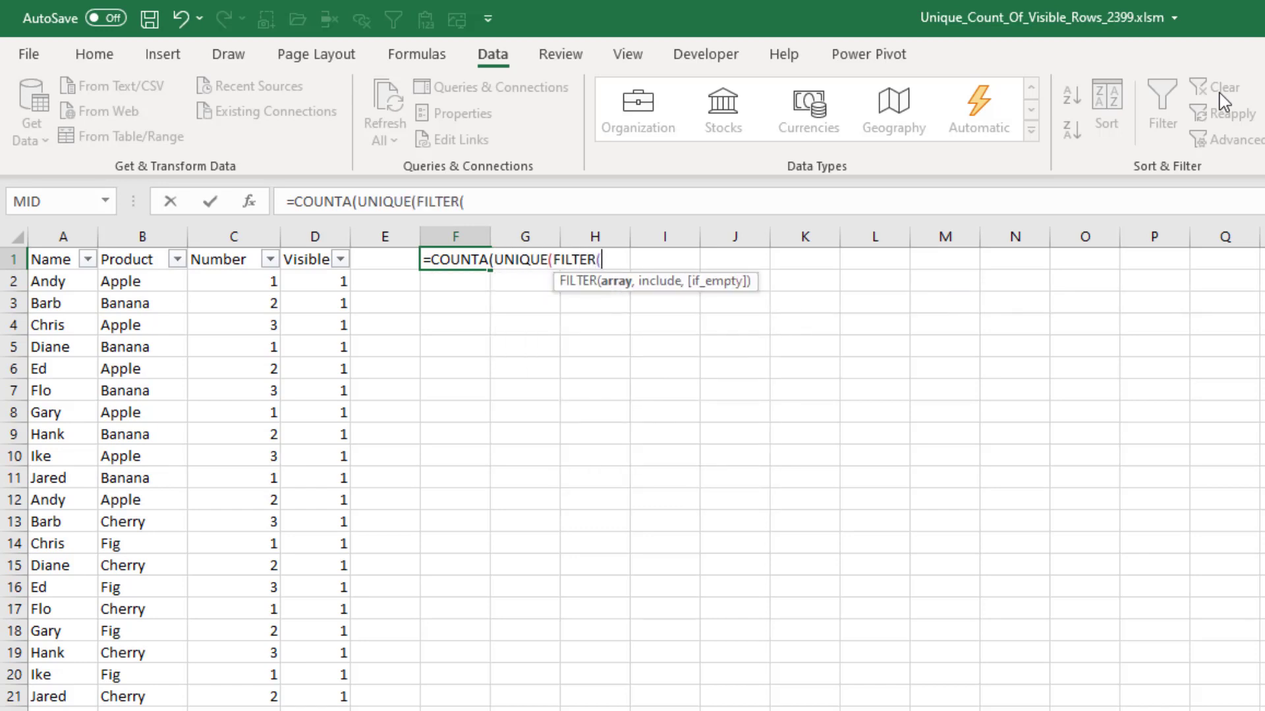
key(Left)
key(Left)
key(Left)
key(Left)
key(Left)
key(Down)
key(ctrl+shift+Down)
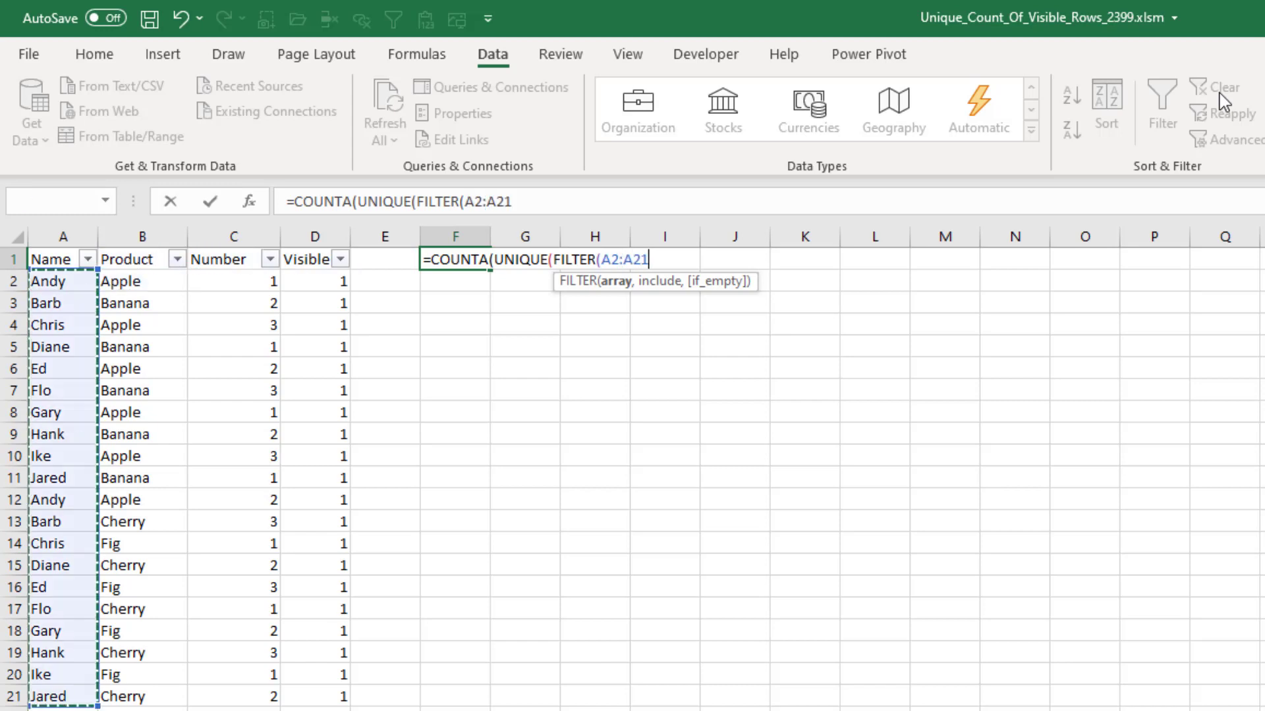
text(,)
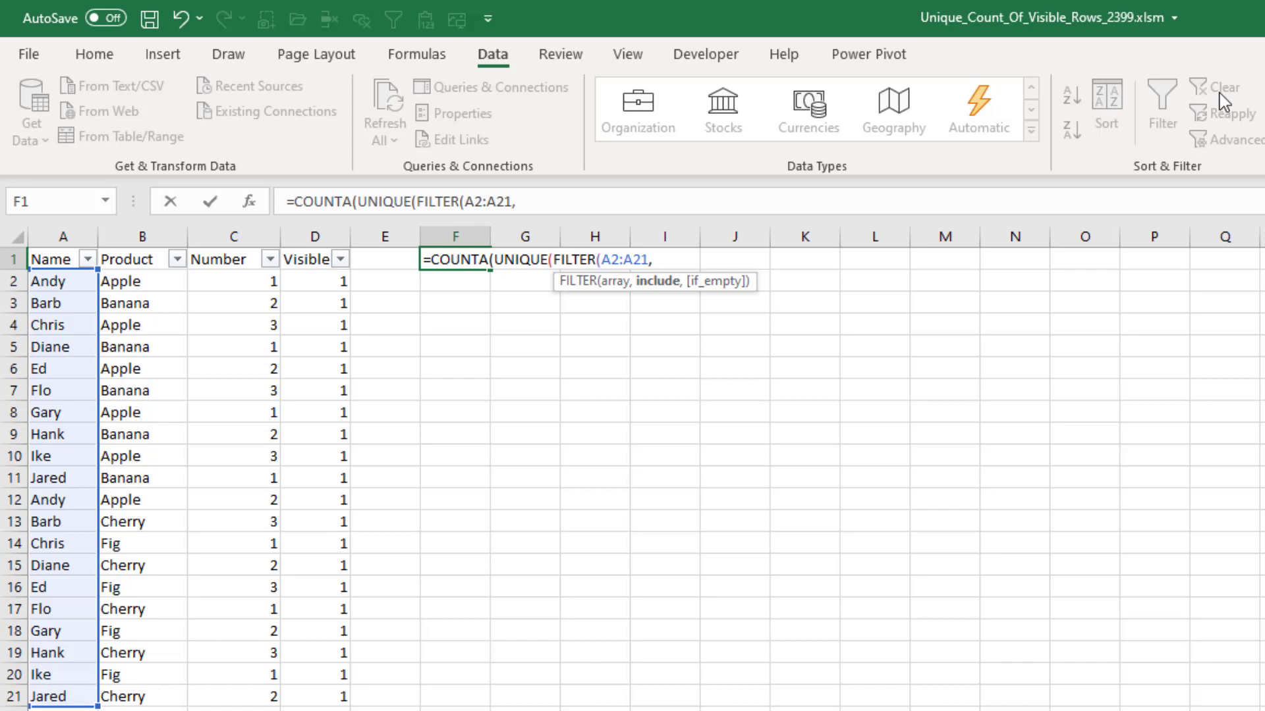
key(Left)
key(Left)
key(Down)
key(ctrl+shift+Down)
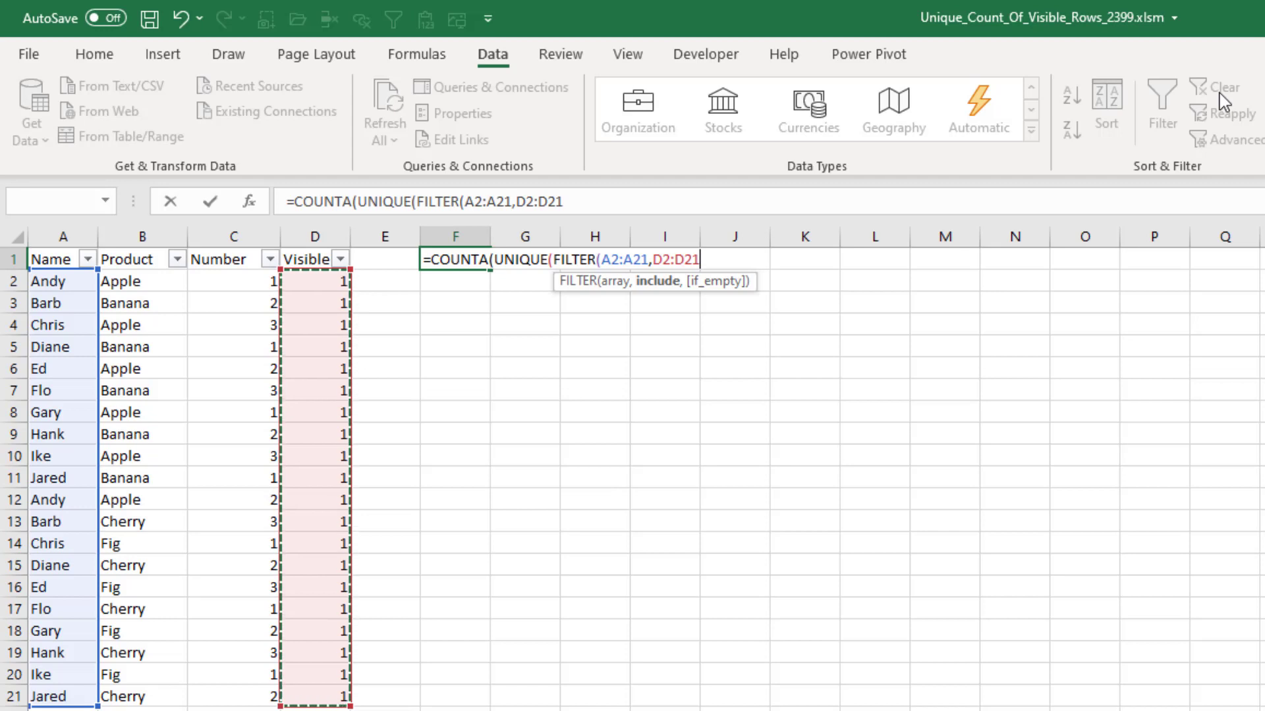
text())
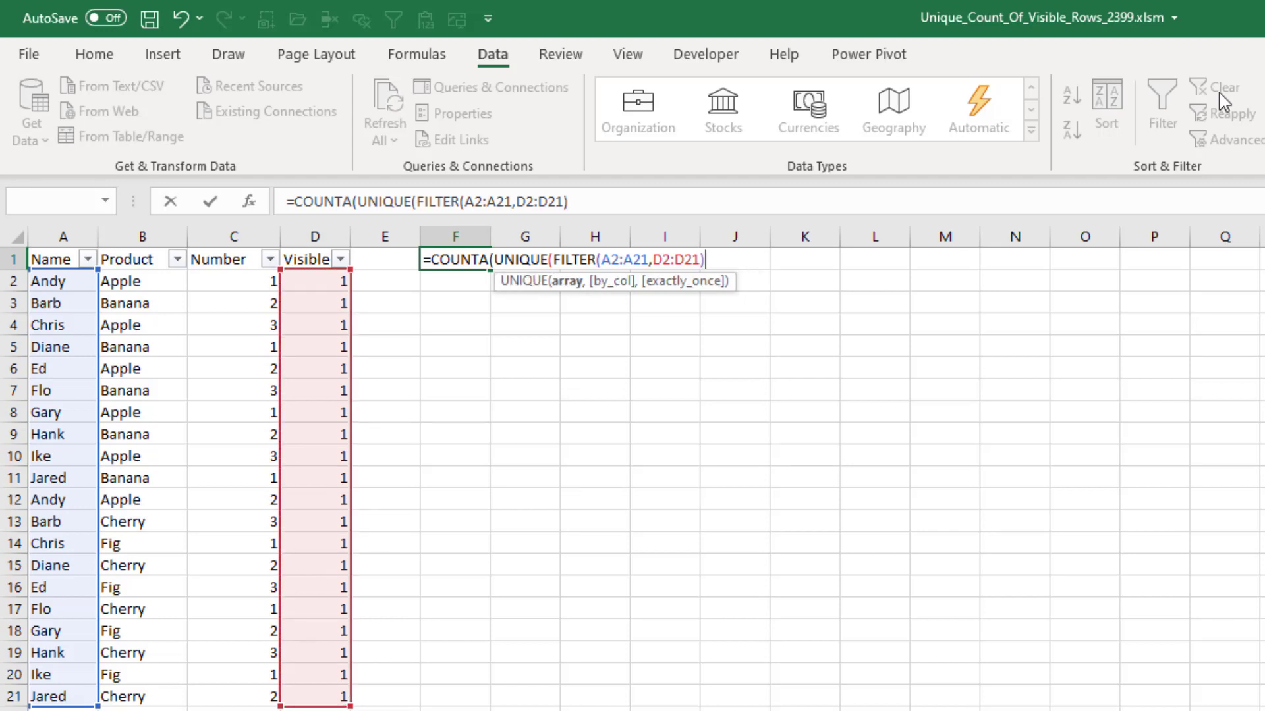
text())
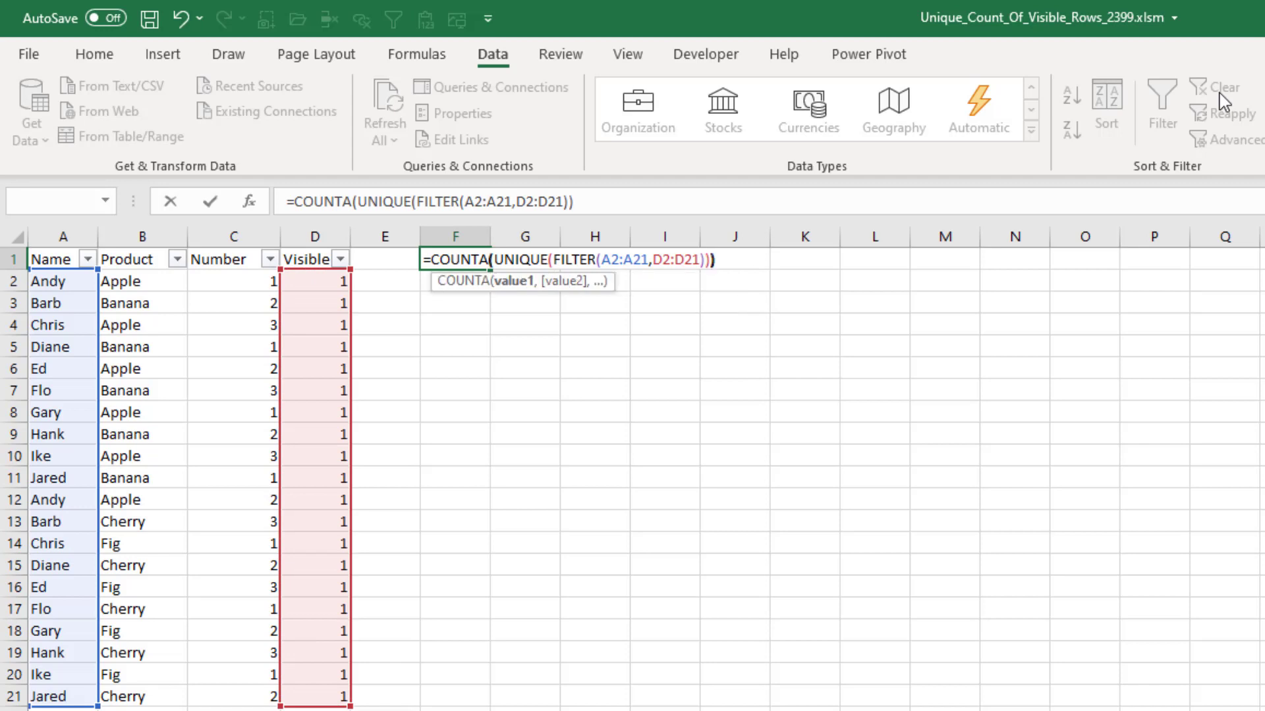
text())
Commit =COUNTA(UNIQUE(FILTER(A2:A21,D2:D21))) in F1 so it shows 10.
key(ctrl+Return)
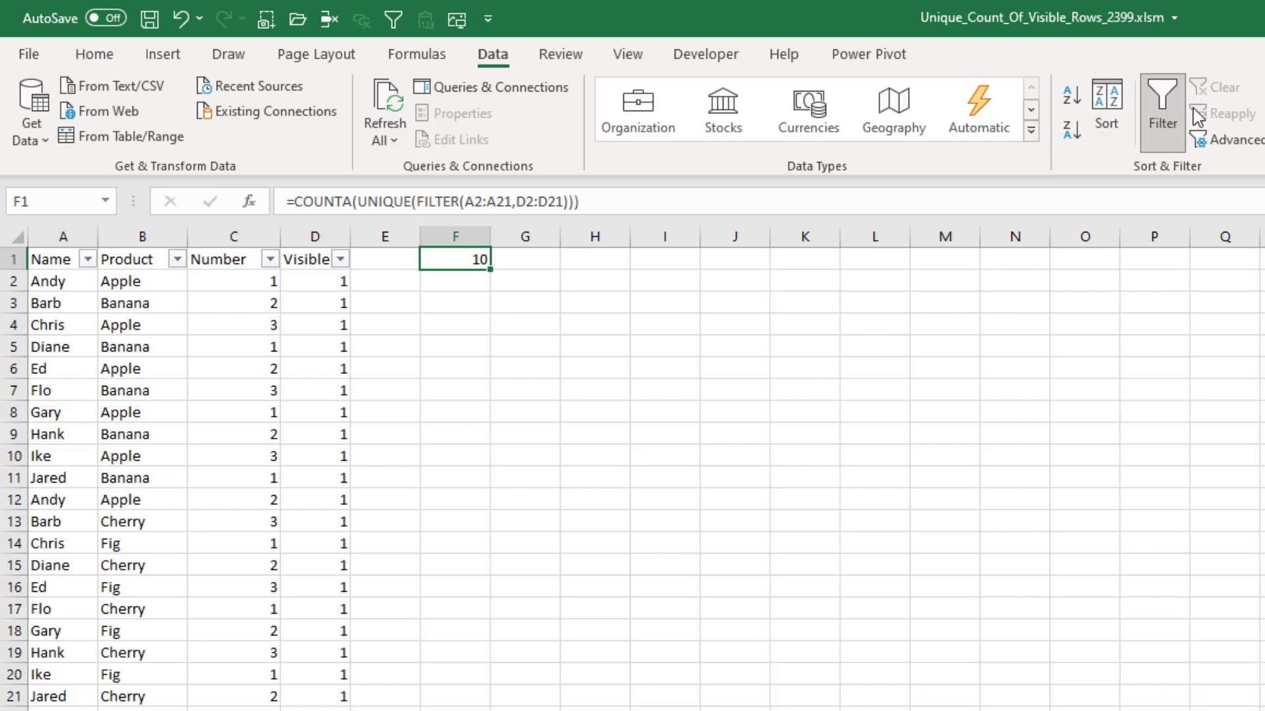
Filter the table by a selected Banana cell's value, leaving six visible rows.
click(123, 303)
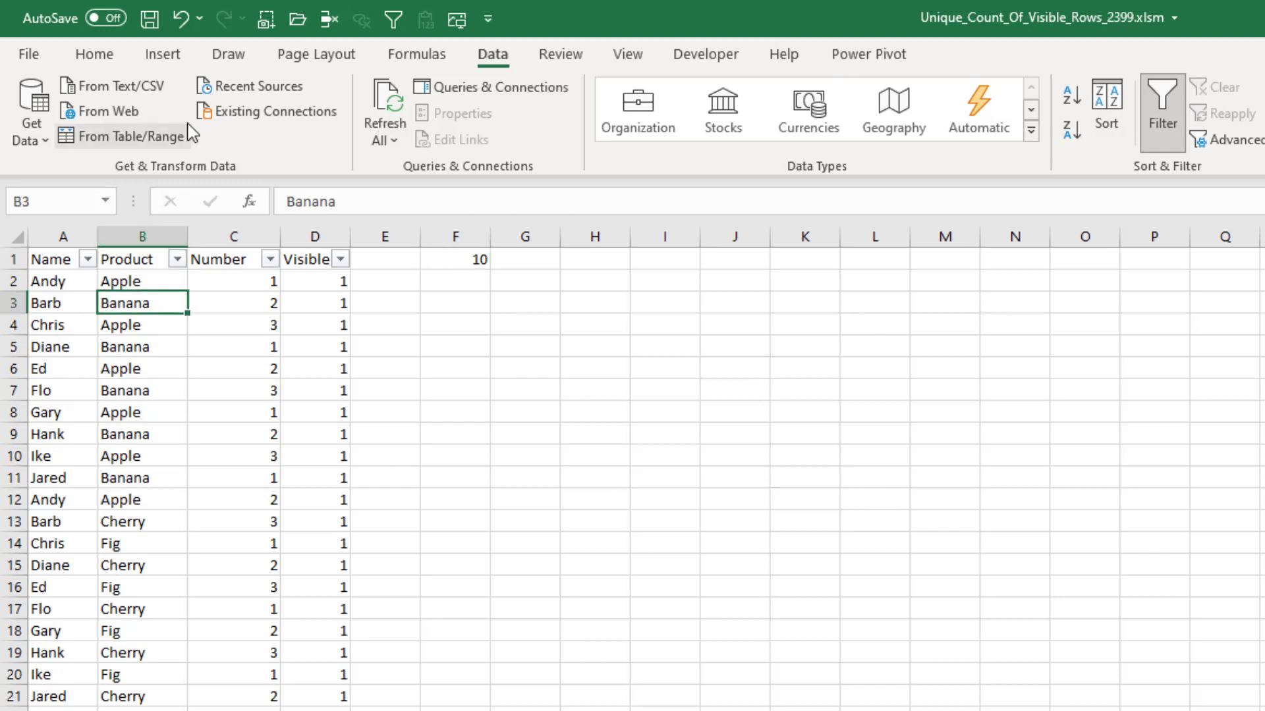
click(395, 19)
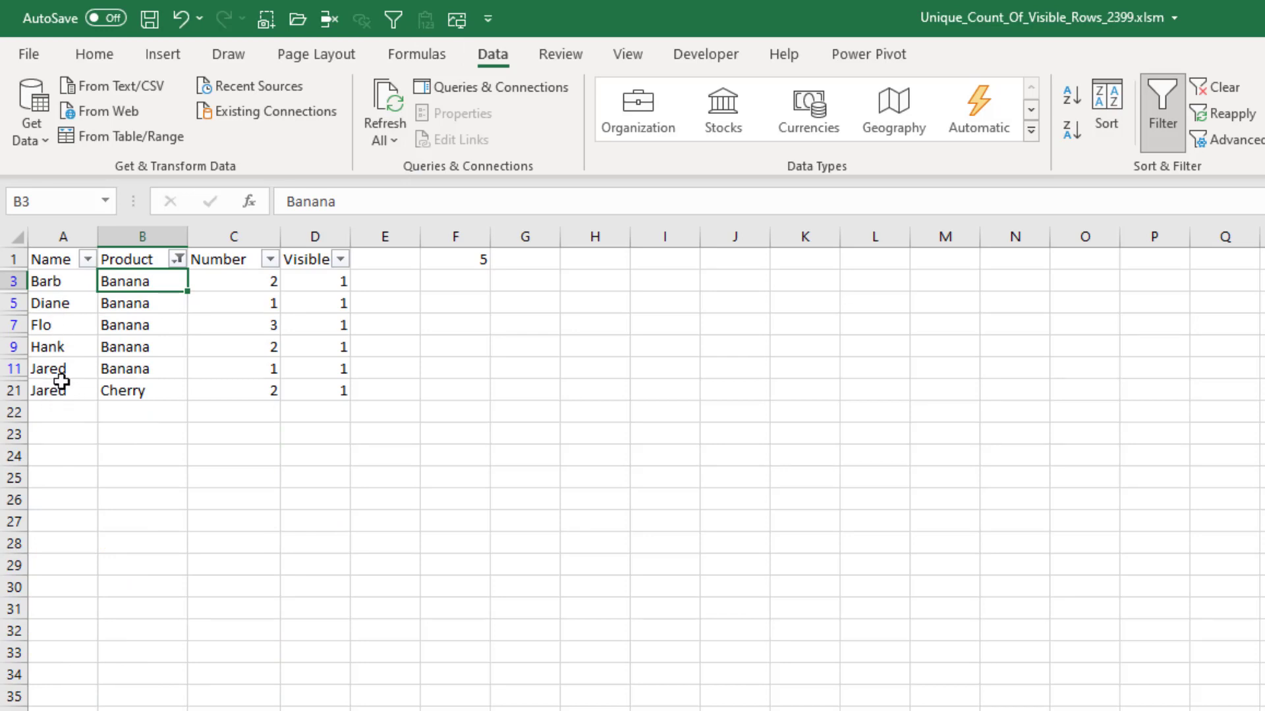
Switch the Product filter from Banana to Apple, then review the D2 and F1 formulas.
click(178, 259)
click(65, 536)
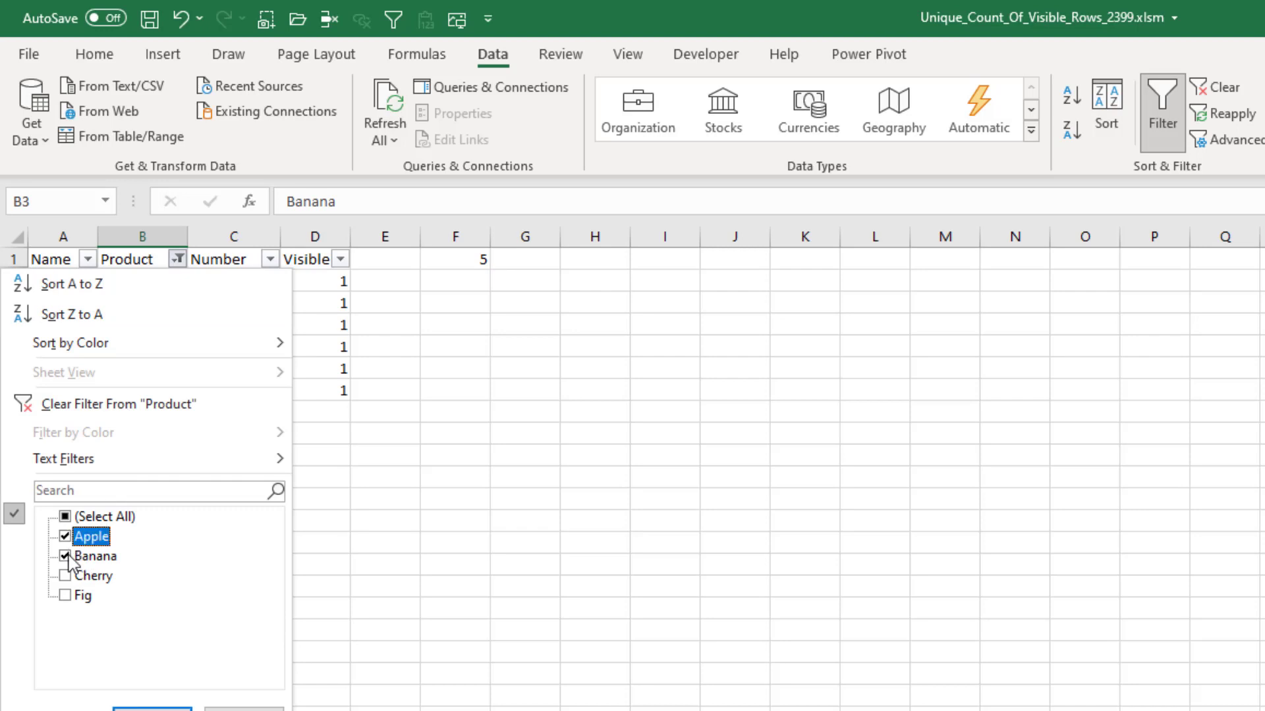
click(65, 576)
click(152, 707)
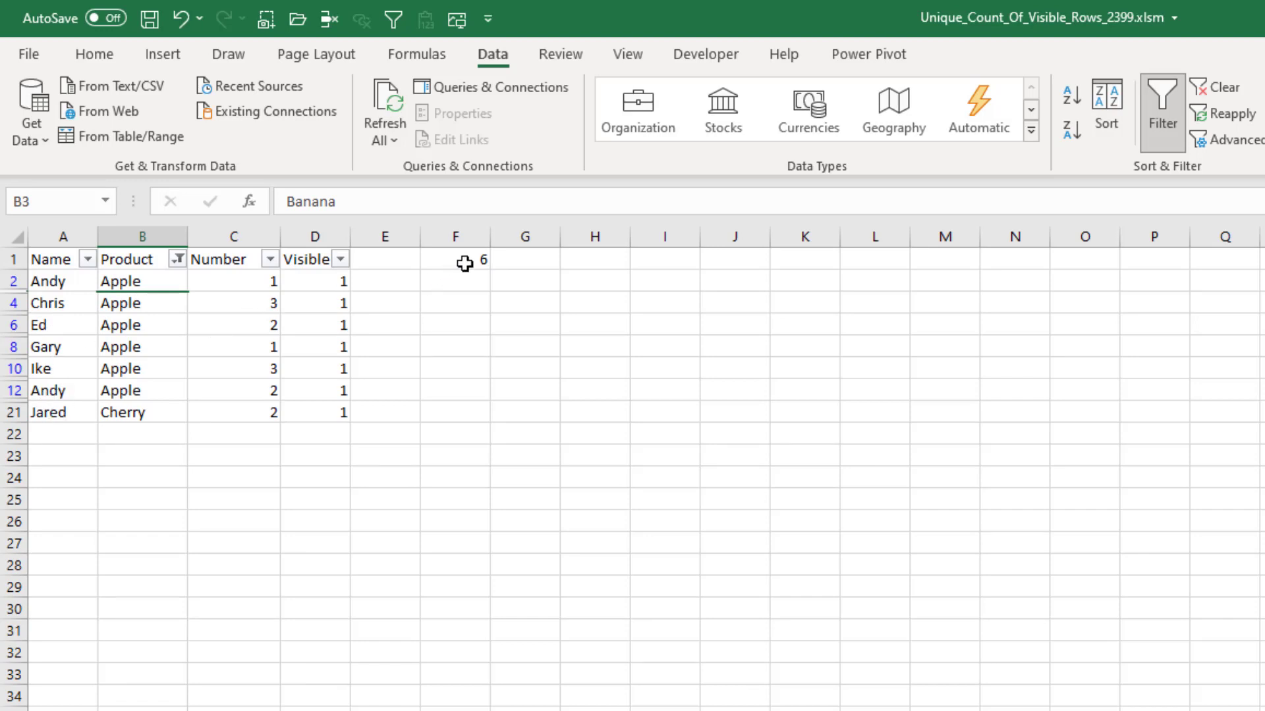
click(341, 282)
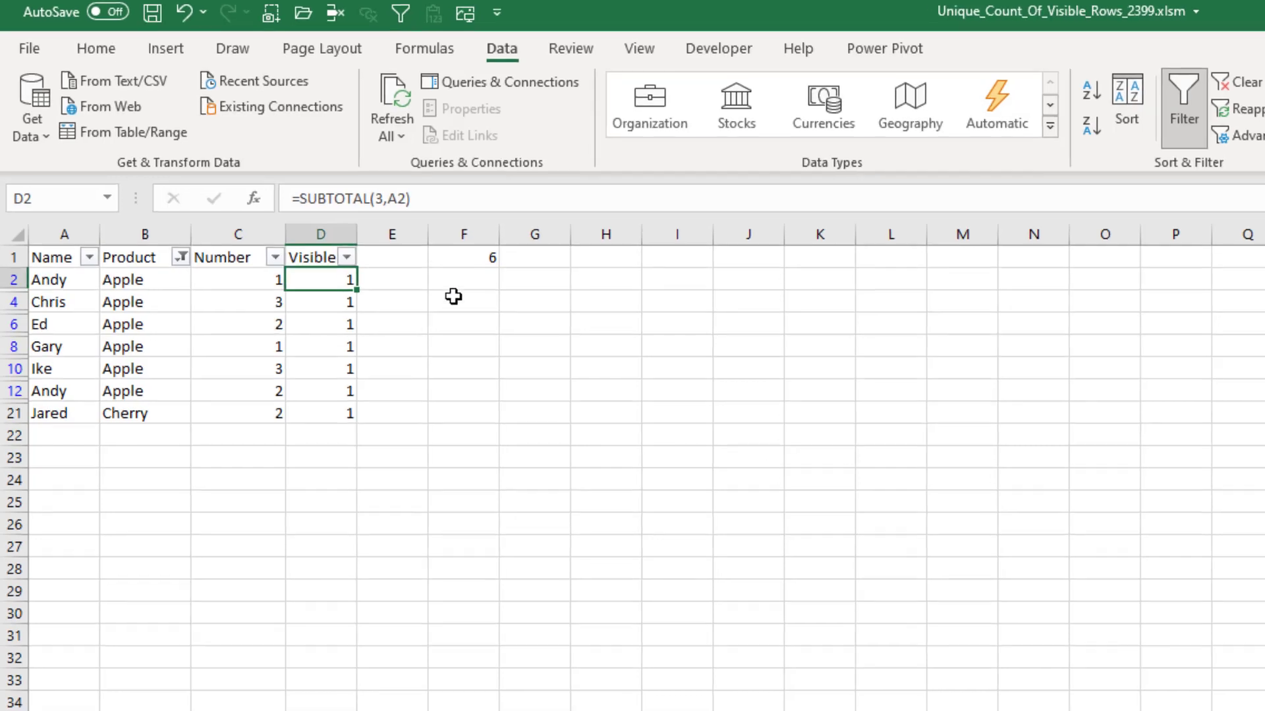
click(455, 259)
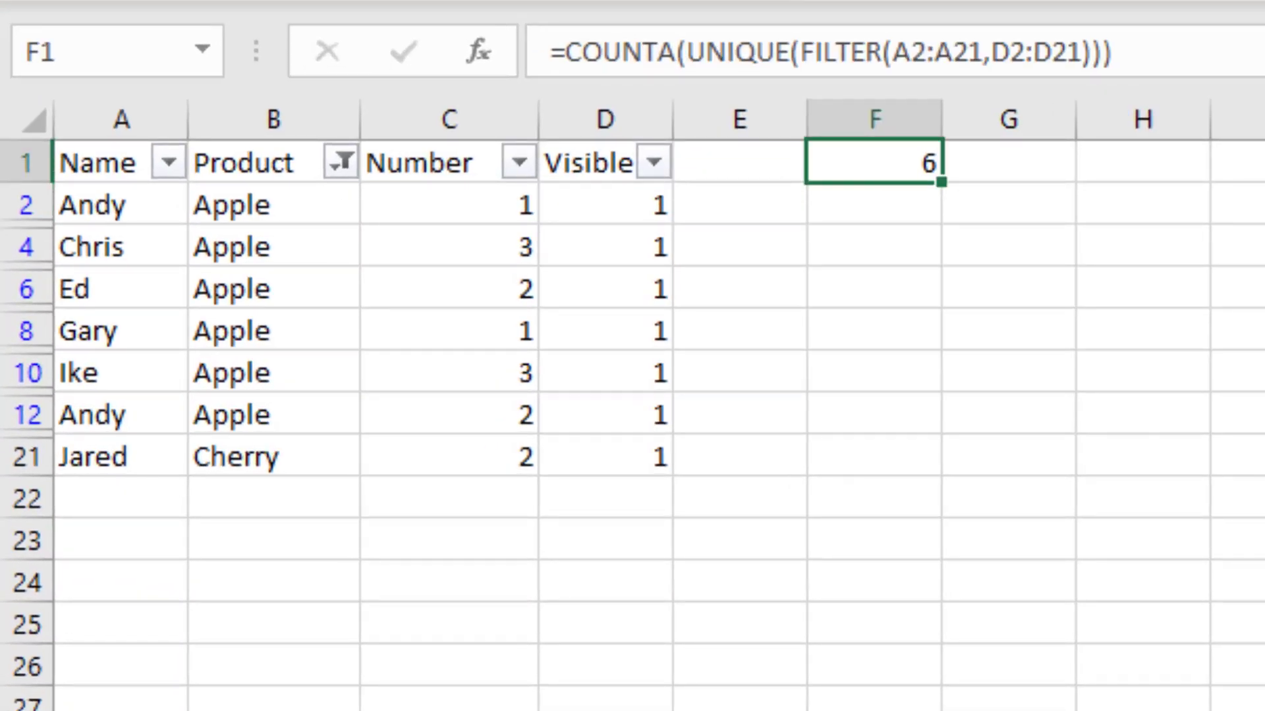